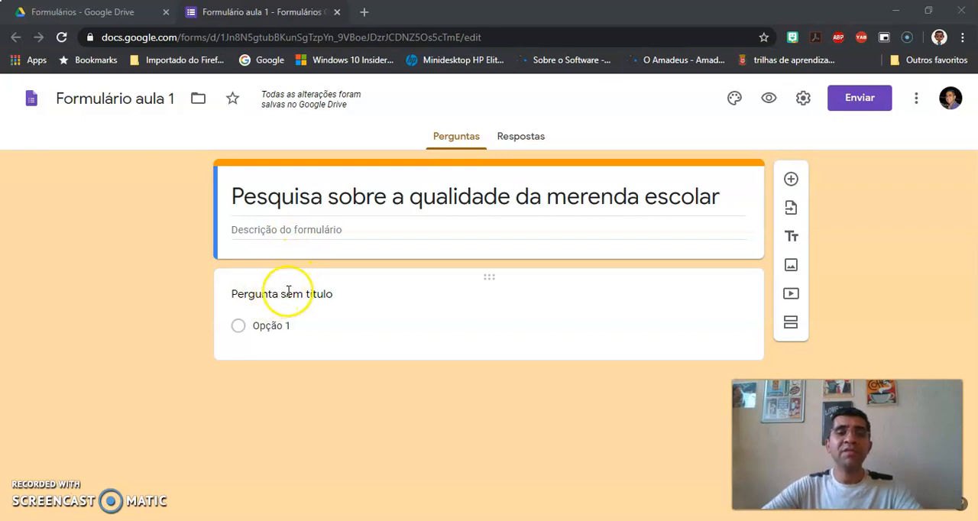
Step: Open the untitled question for editing and look through the available question types
left_click(317, 293)
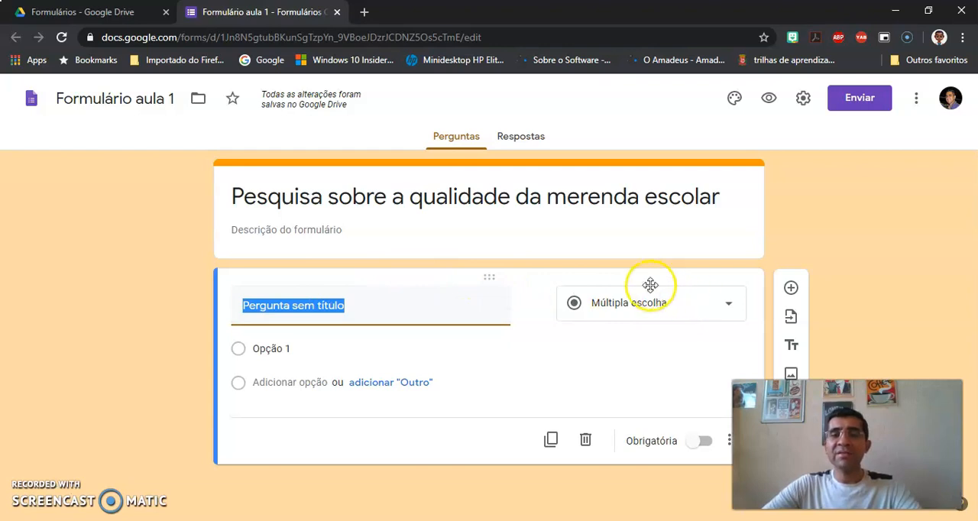
left_click(695, 310)
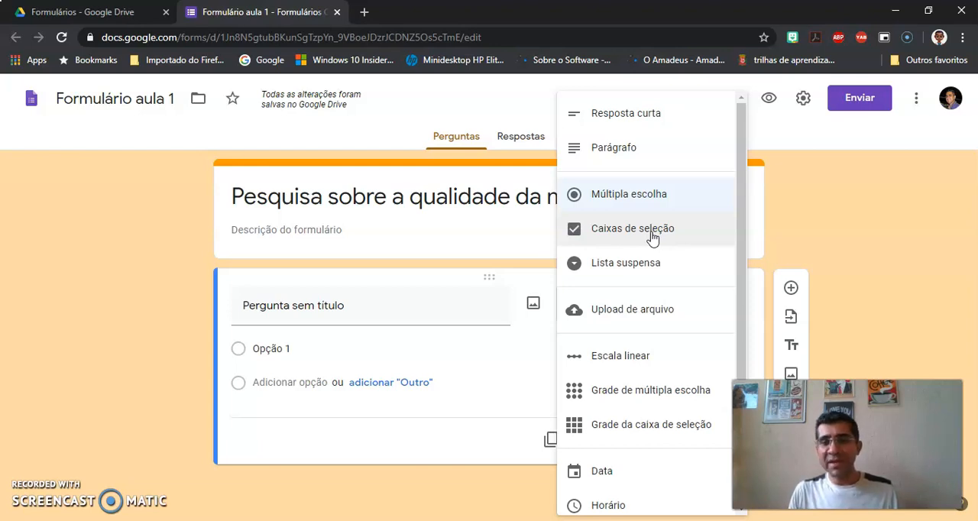
left_click(652, 269)
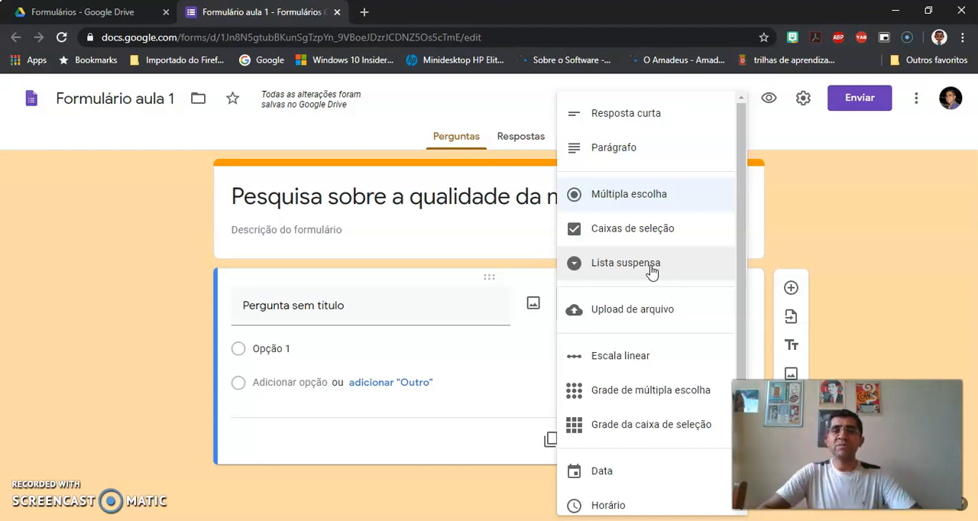
Step: Replace the untitled question's text with "1. Qual o seu nome?"
left_click_drag(244, 306, 360, 303)
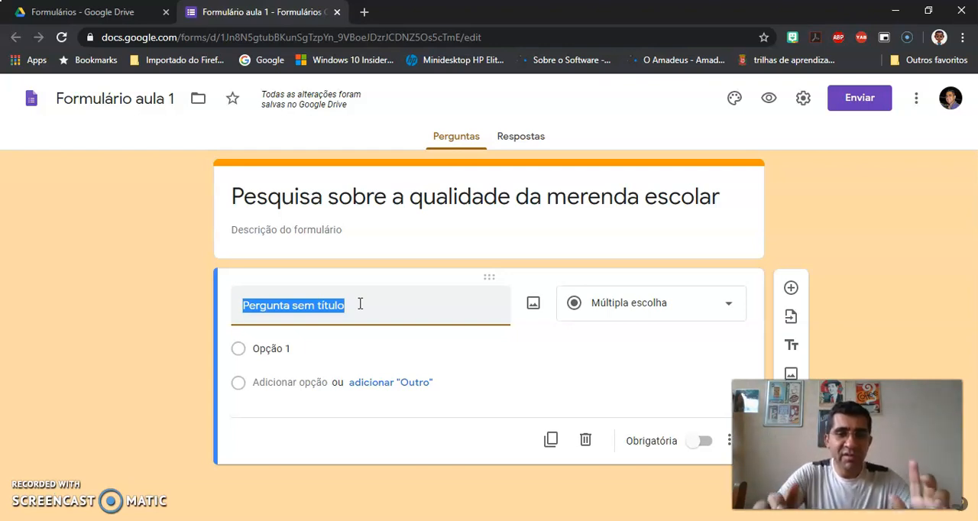
type("1.")
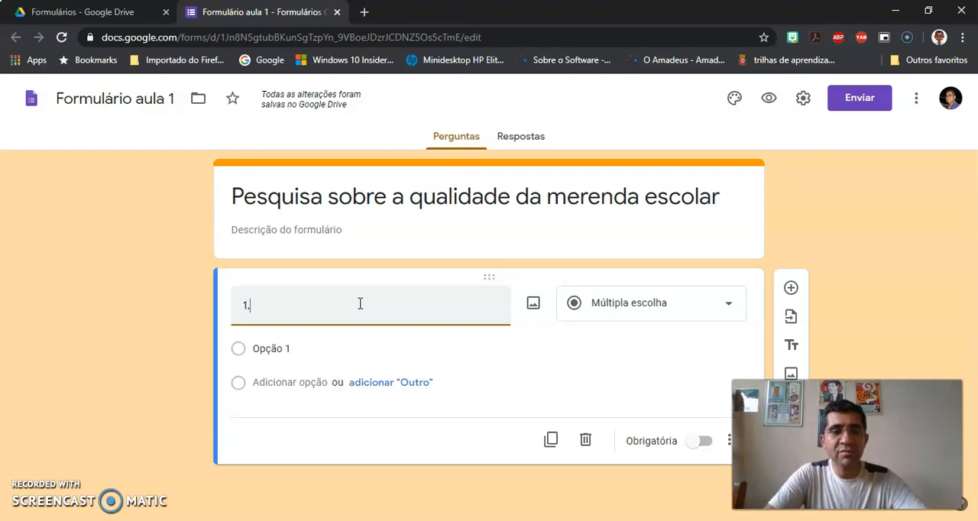
type(" Qual")
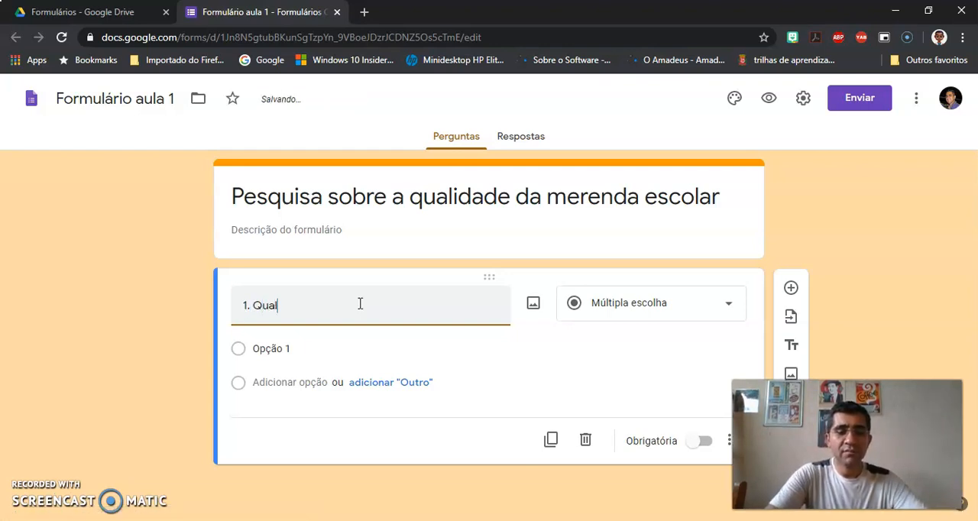
type(" p seu n")
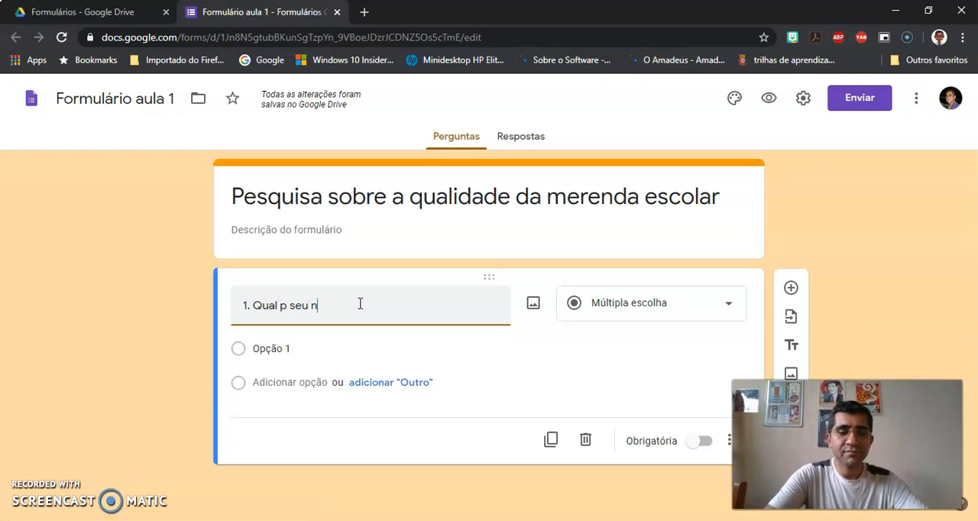
type("ome?")
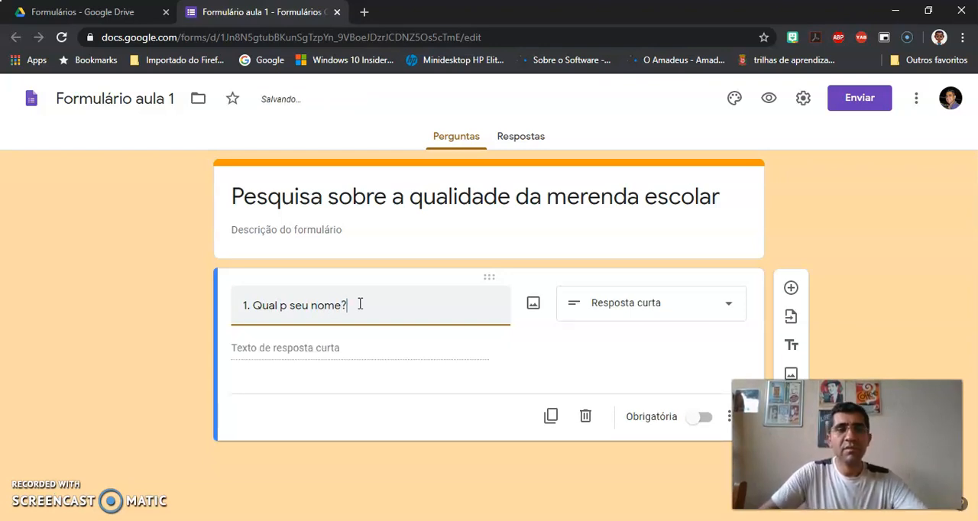
left_click(285, 305)
key("BackSpace")
type("o")
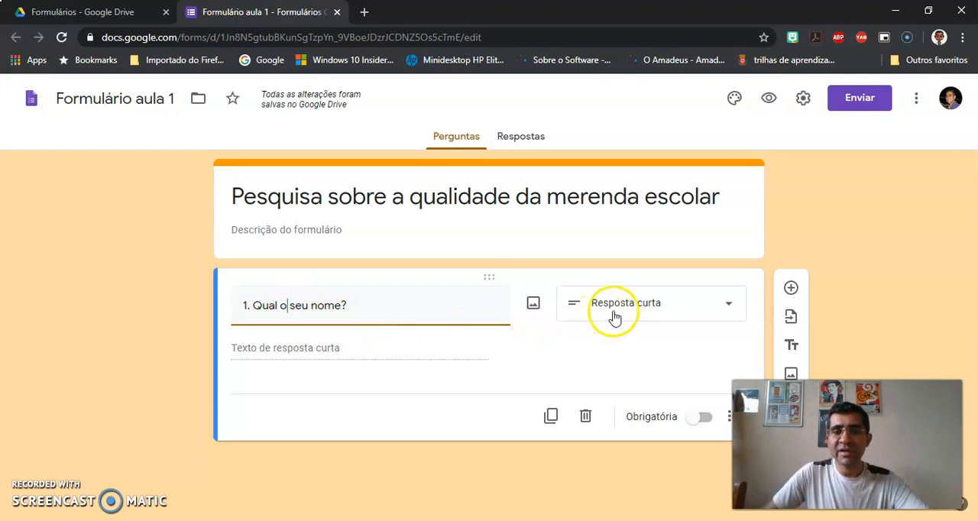
Step: Choose Resposta curta as the answer type for the question "1. Qual o seu nome?"
left_click(590, 362)
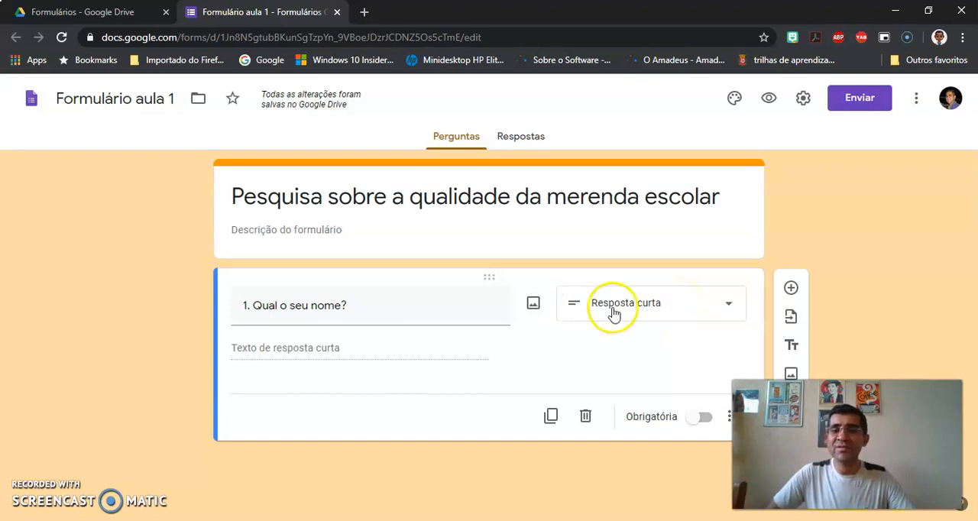
left_click(656, 312)
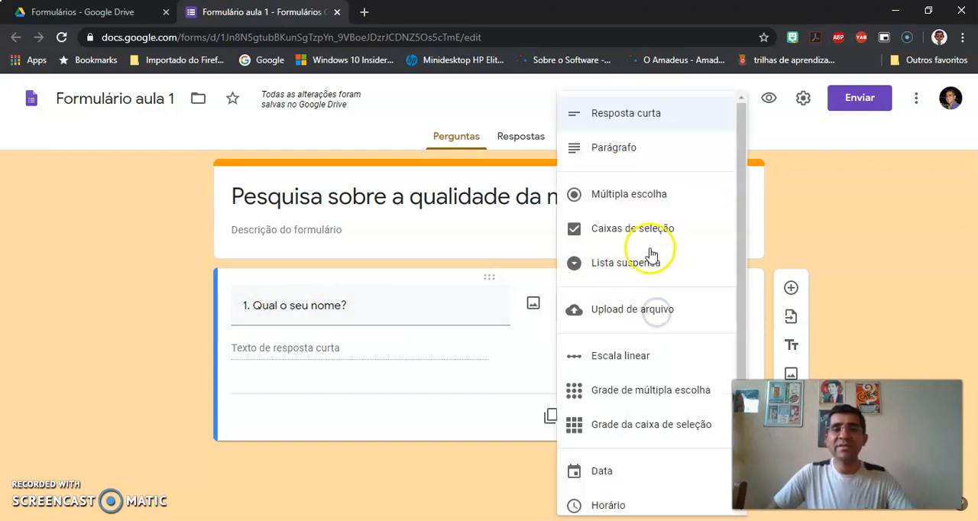
left_click(639, 122)
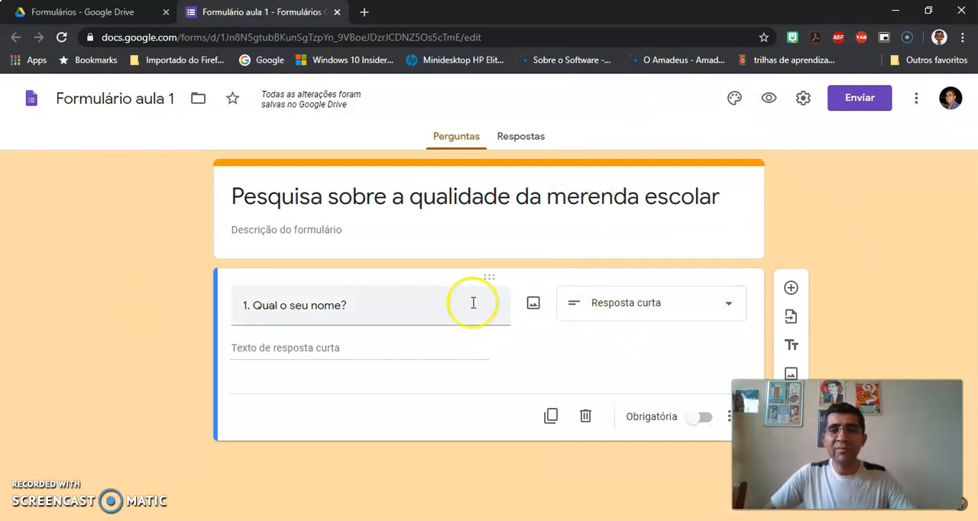
Step: Preview the form as respondents see it, and return to the form editor
left_click(770, 100)
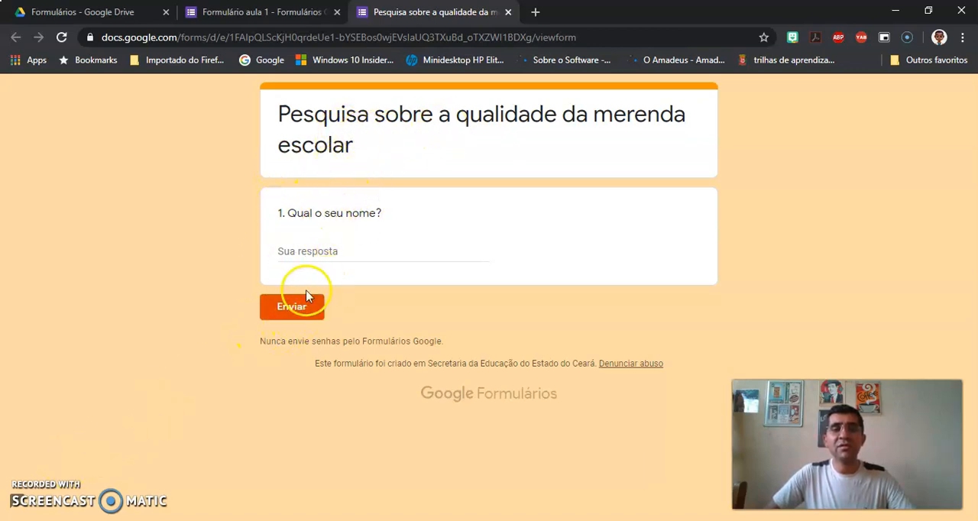
left_click(509, 12)
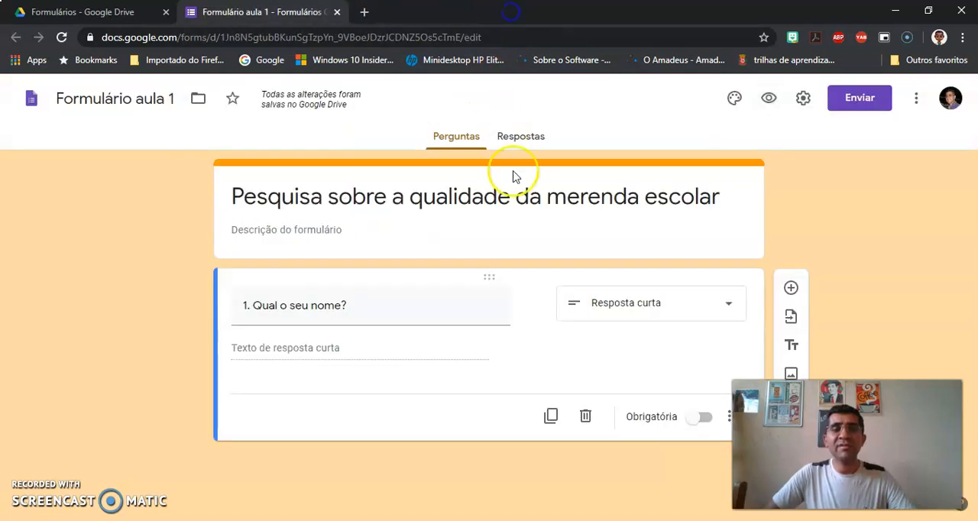
left_click(879, 251)
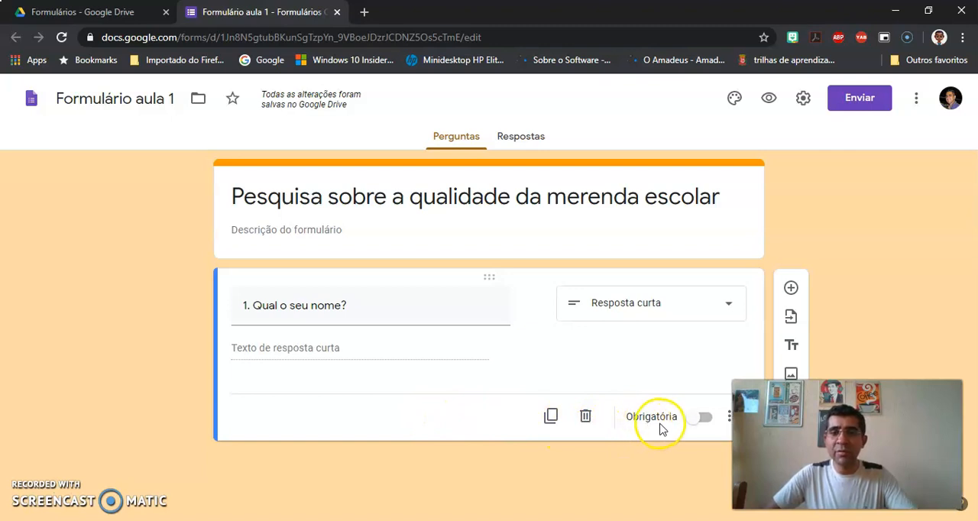
Step: Make the question "1. Qual o seu nome?" required (Obrigatória)
left_click(703, 425)
left_click(696, 425)
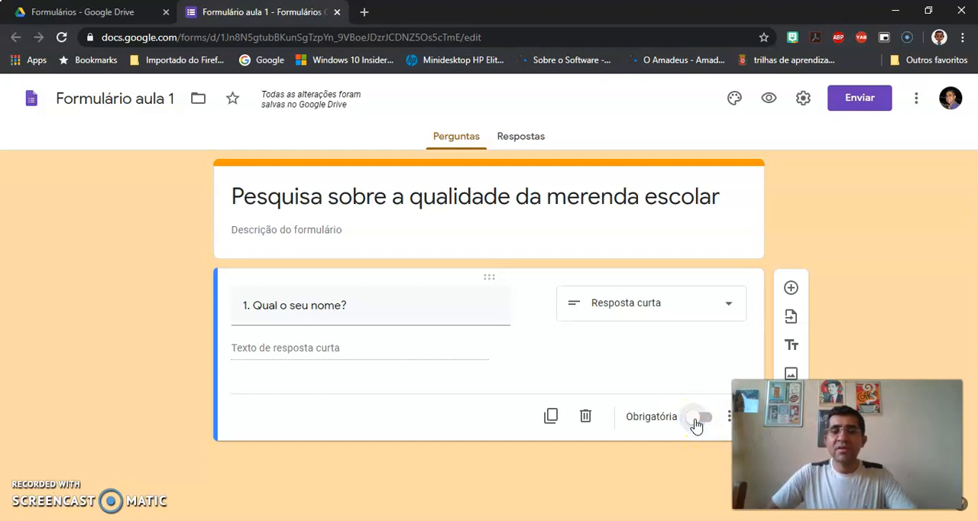
left_click(698, 423)
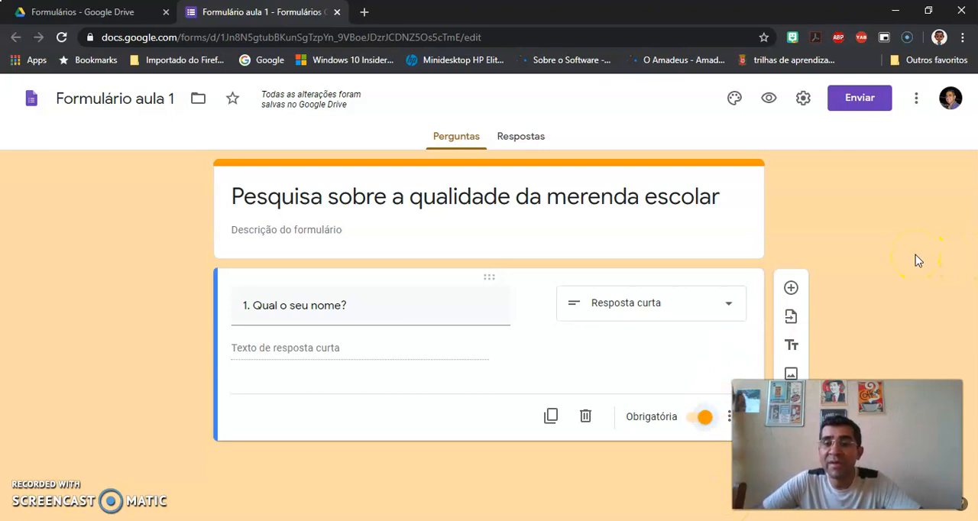
Step: Add a second question with the text "2. Você gosta da qualidade da merenda escolar?"
left_click(795, 292)
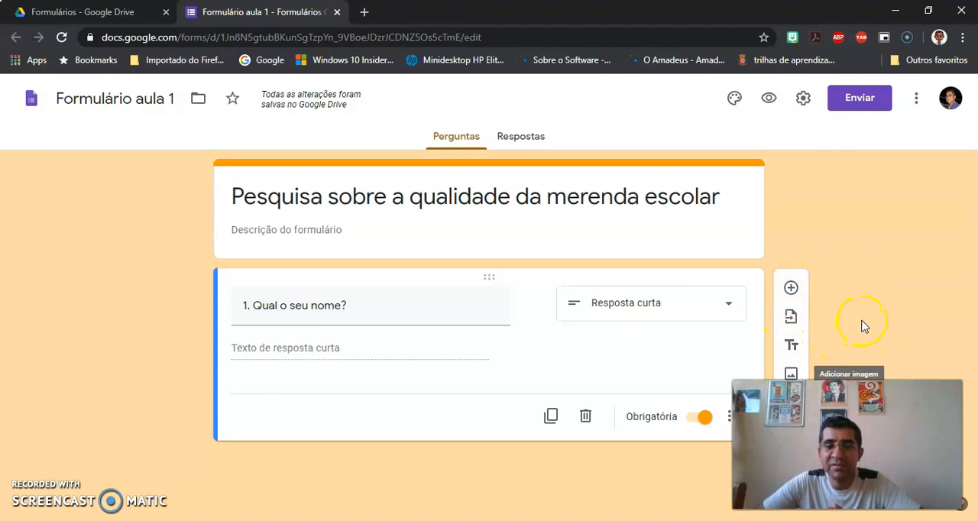
left_click(792, 290)
scroll(891, 296, "down", 1)
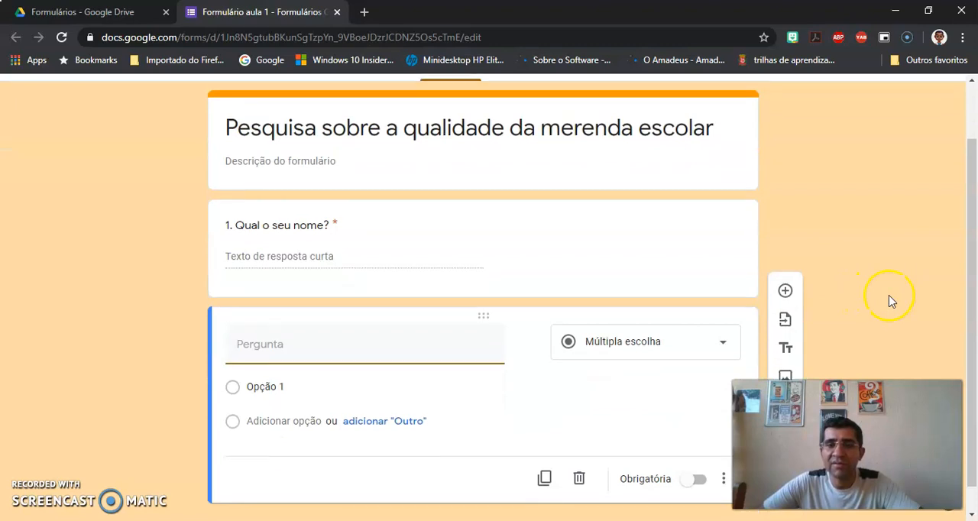
scroll(892, 298, "down", 1)
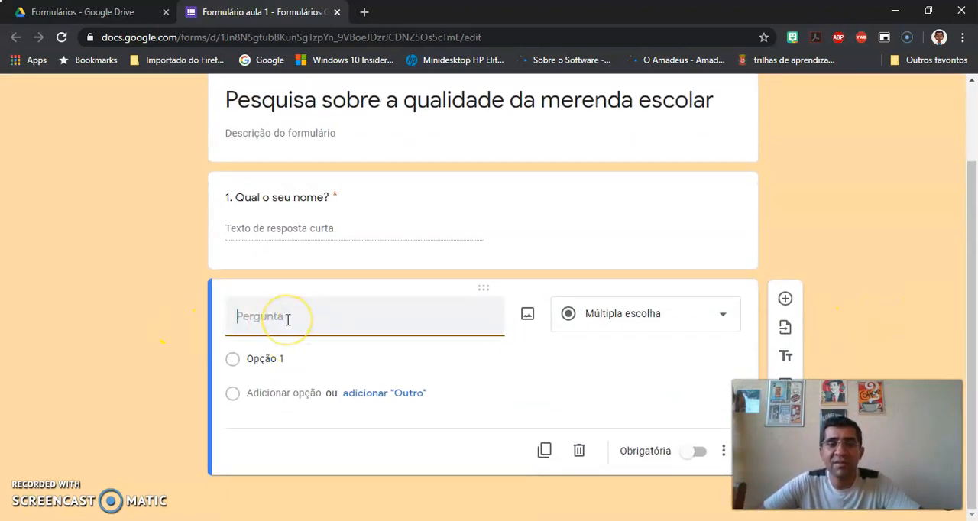
type("2. ")
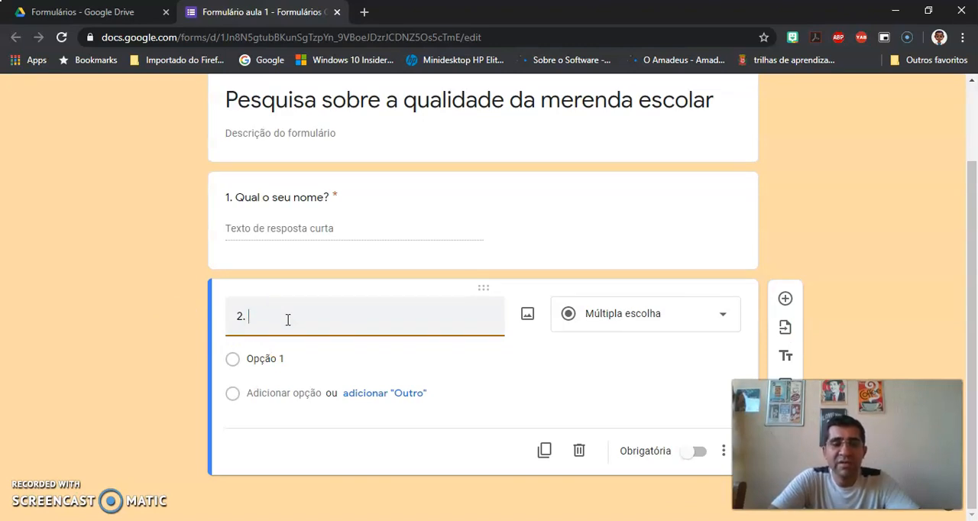
type("V")
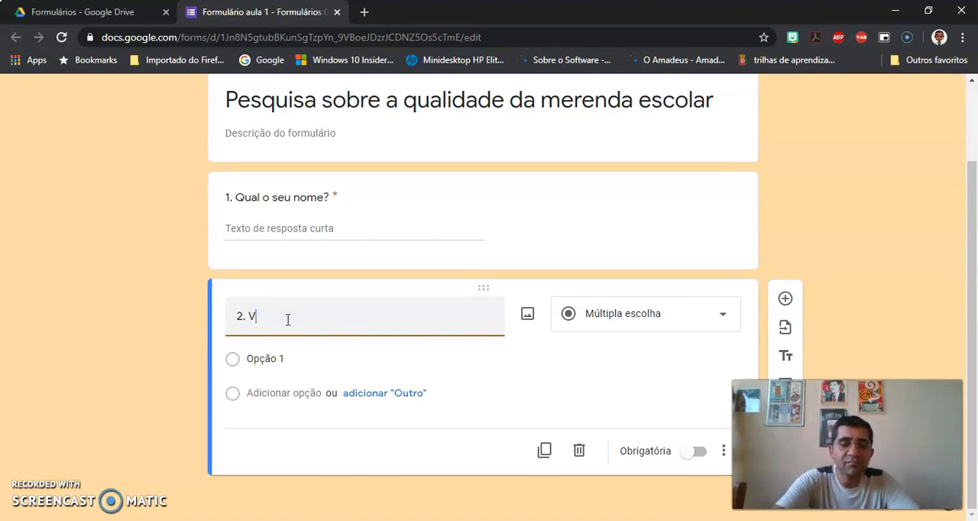
type("ocê go")
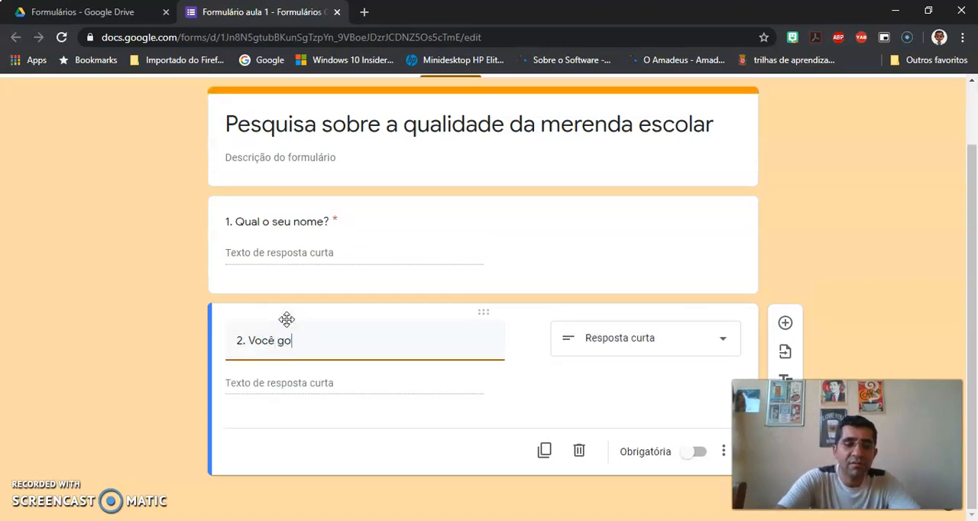
type("sta da qua")
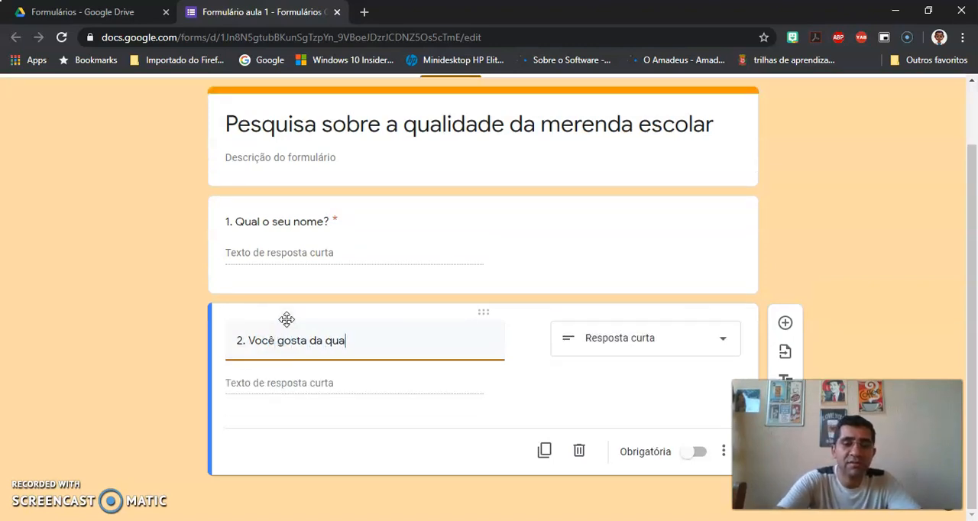
type("lidade da merenda escola")
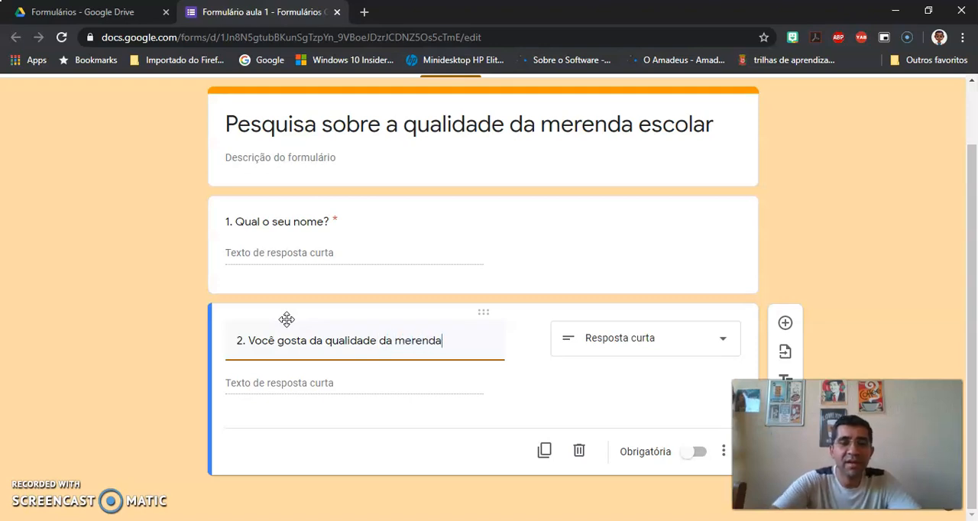
type("r?")
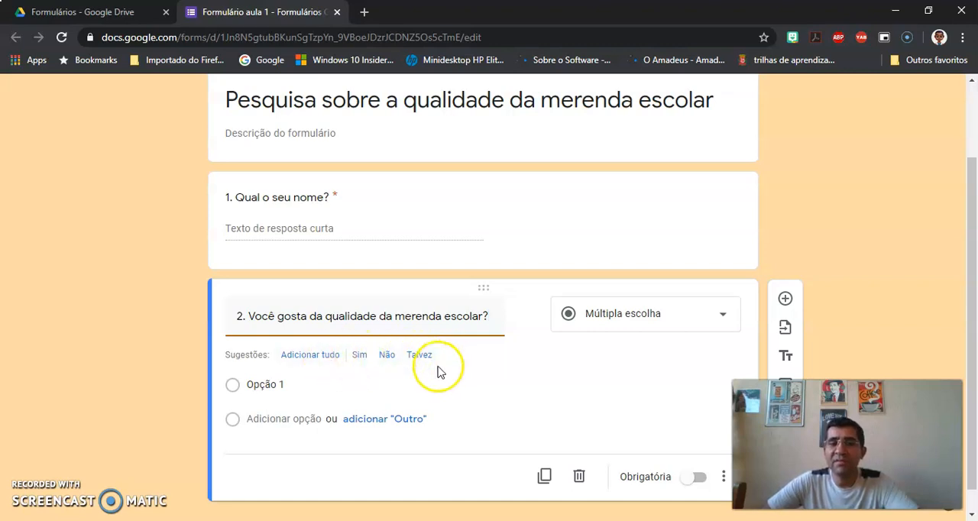
Step: Add the suggested answers Sim and Não to question 2 and make the question required
left_click(362, 356)
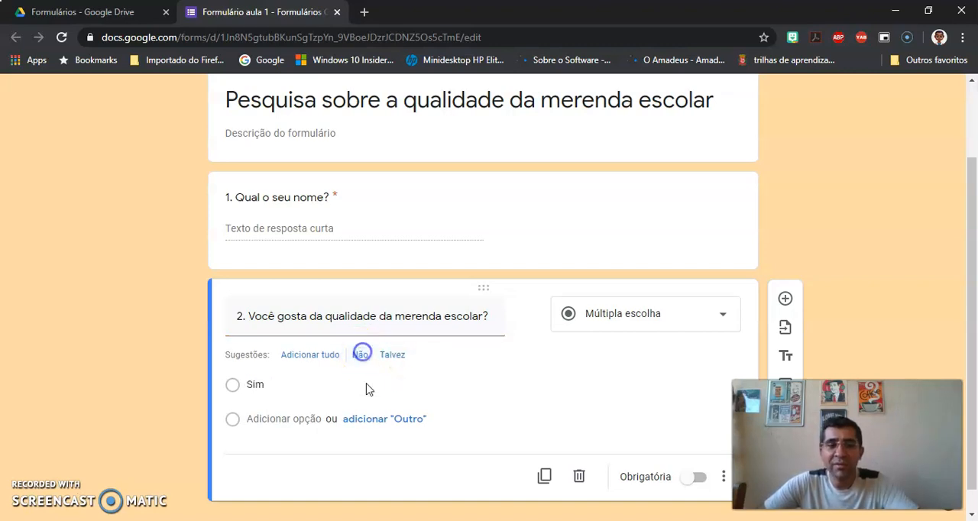
left_click(361, 354)
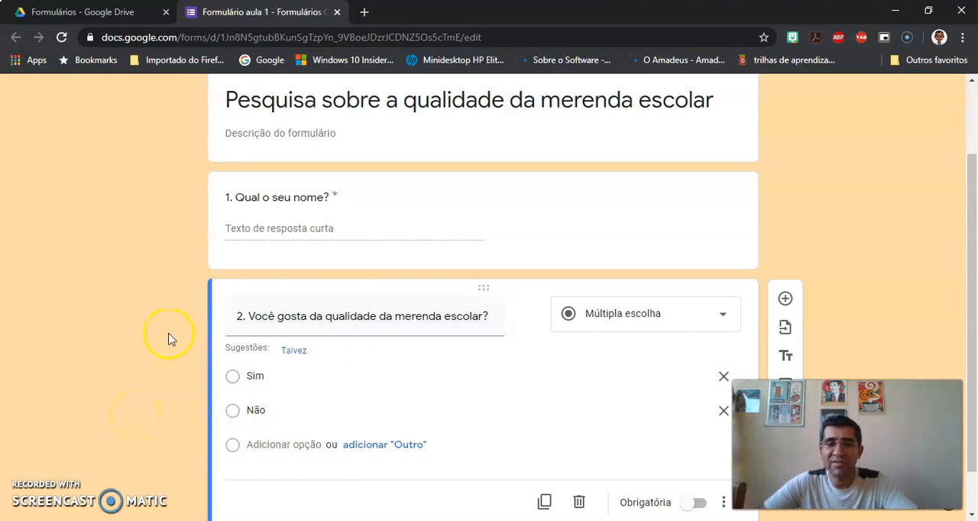
scroll(181, 327, "down", 1)
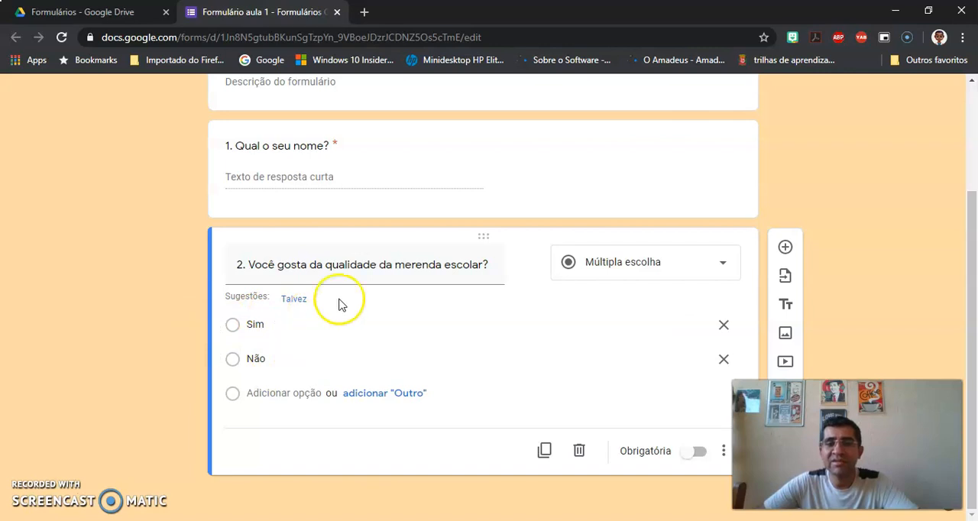
left_click(700, 456)
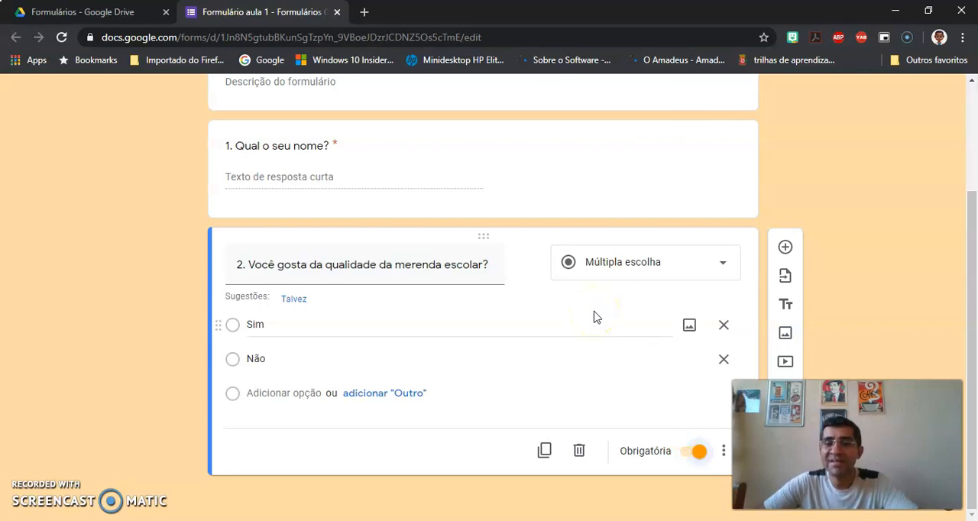
Step: Add a third question with the text "3. Os alimentos que mais gosto são"
left_click(786, 249)
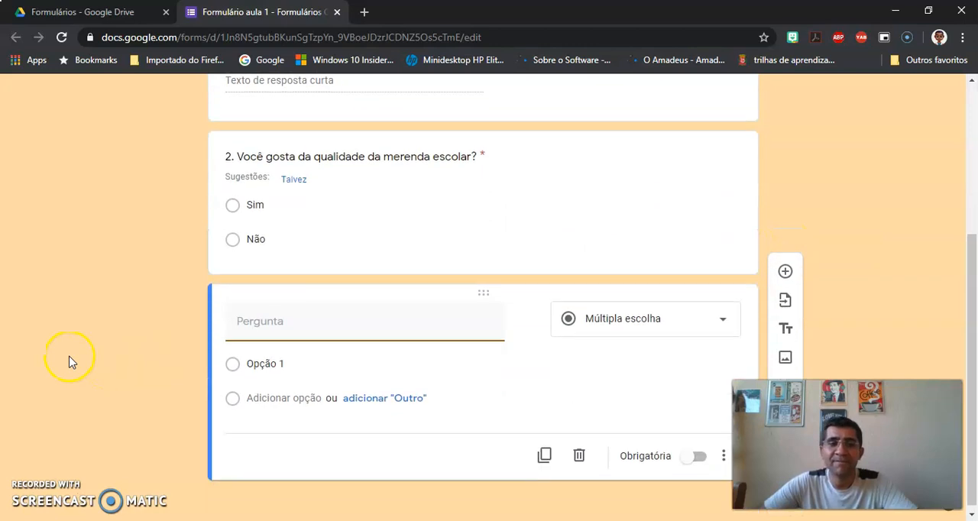
type("3")
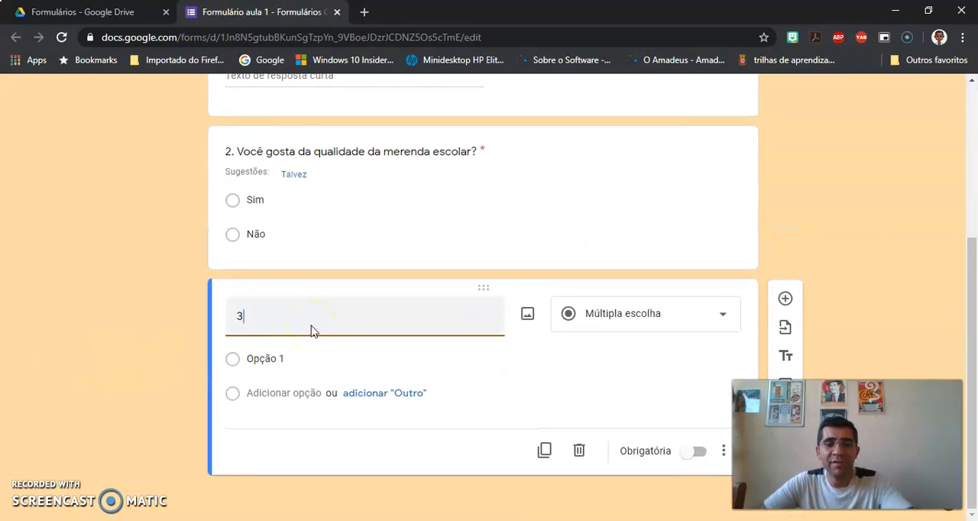
type(". ")
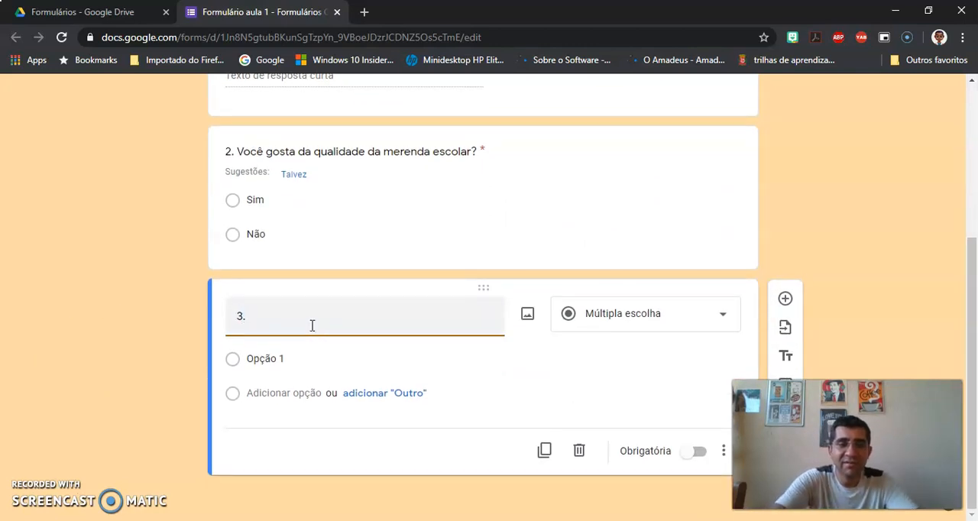
type("Dos")
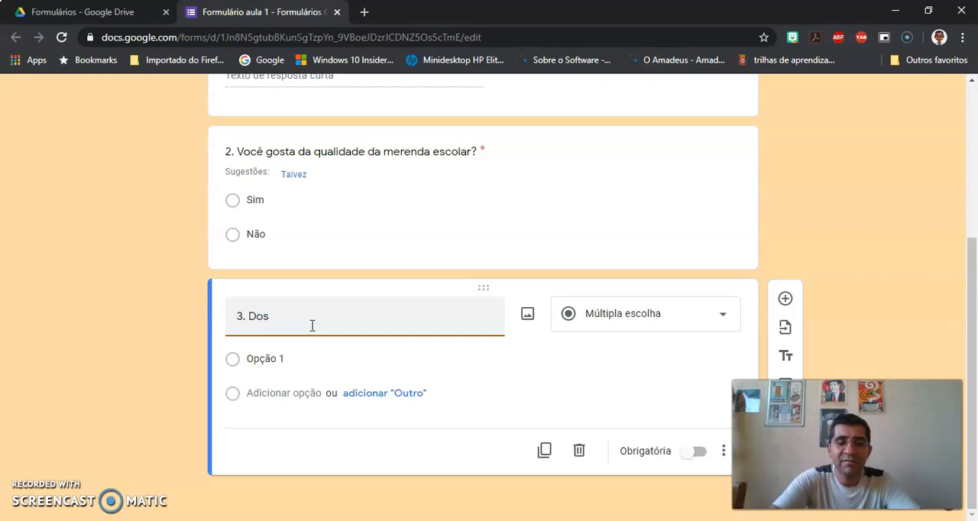
key("BackSpace")
key("BackSpace")
key("BackSpace")
type("O")
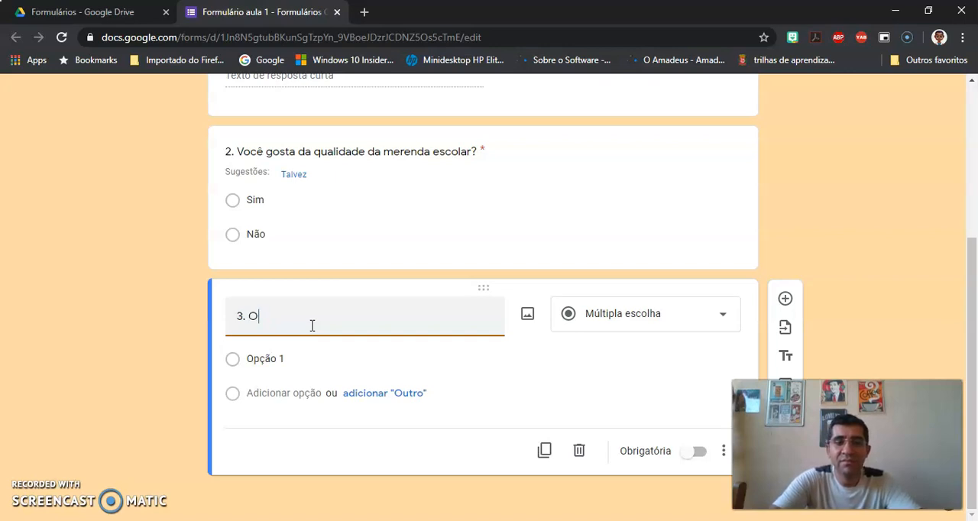
type("s alimentos que ")
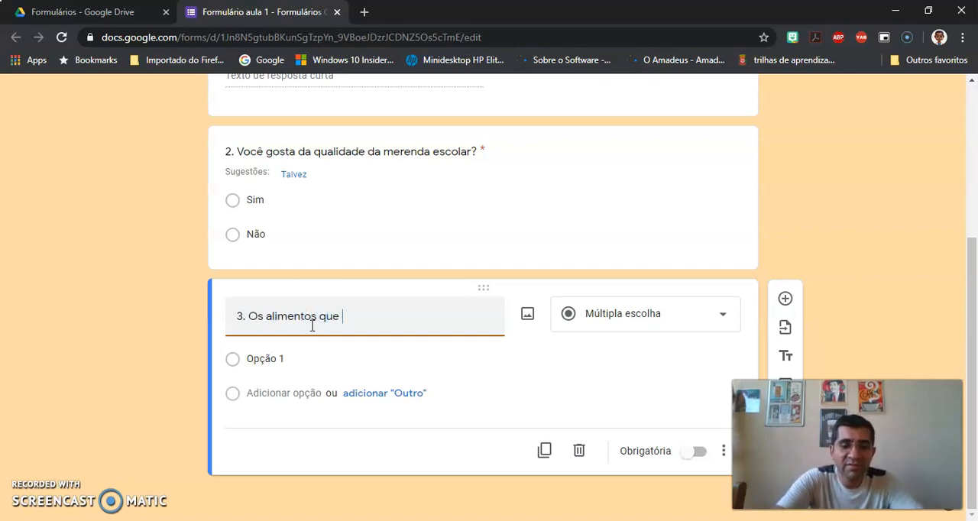
type("mais gosto ")
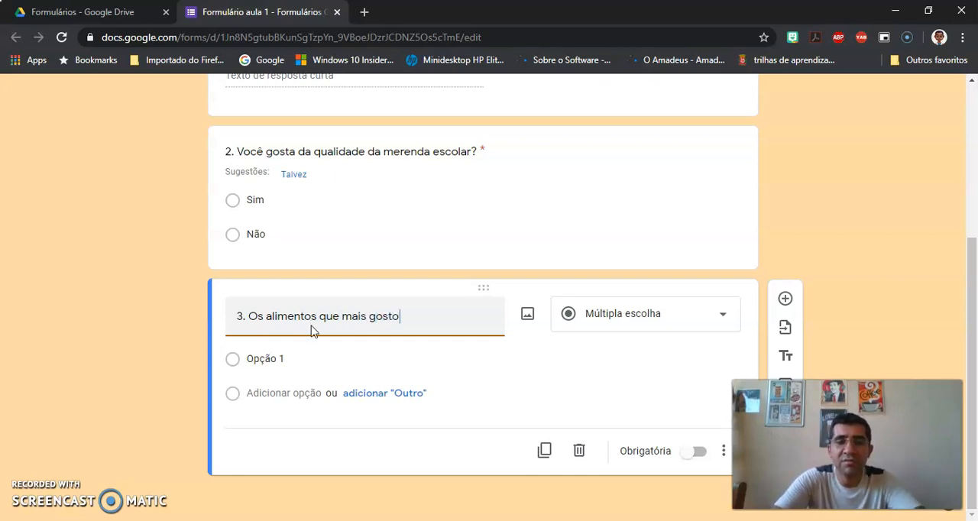
type("são")
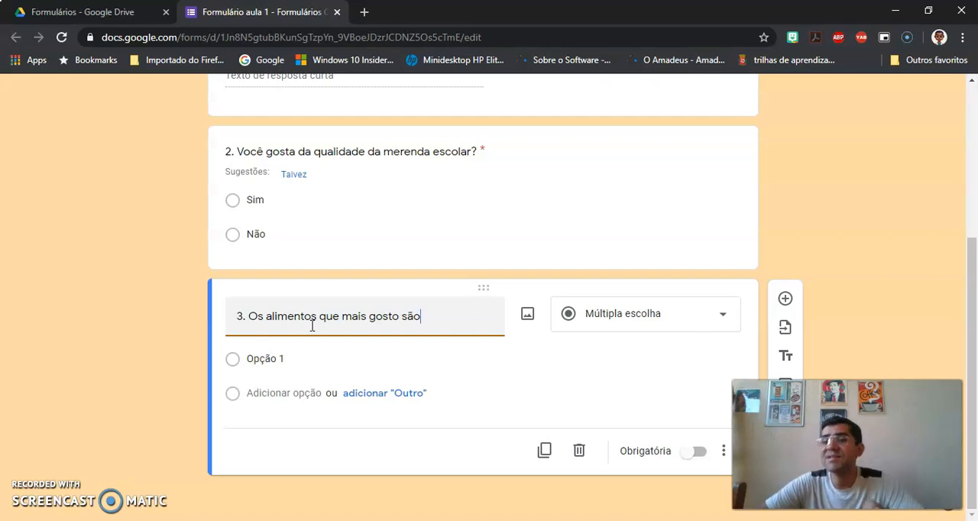
Step: Set question 3's answer type to Caixas de seleção and enter the options Carnes, Ovos and Frutas
left_click(603, 328)
left_click(634, 234)
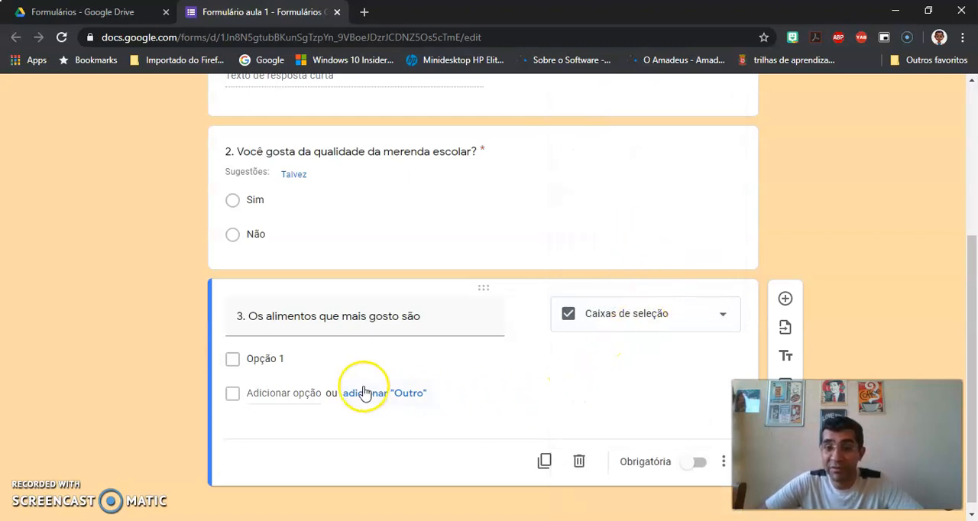
left_click(300, 356)
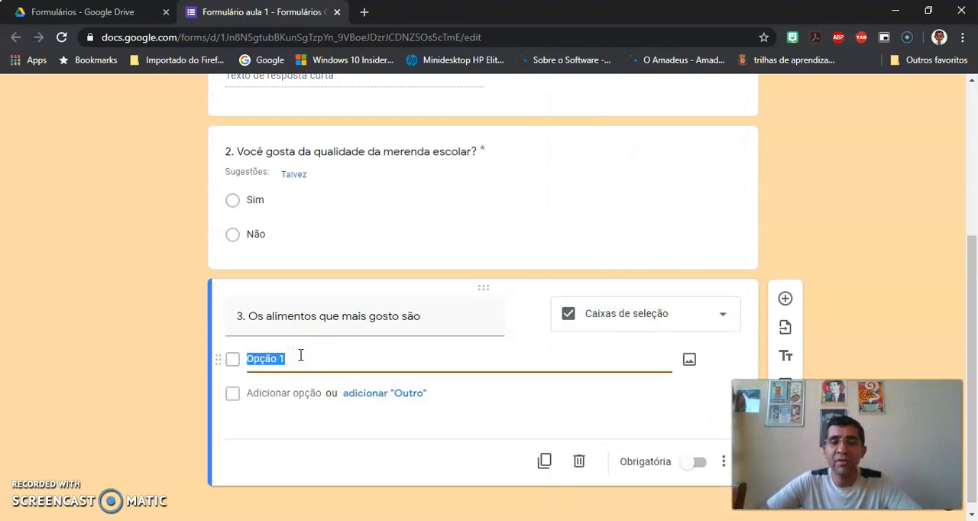
type("Carnes")
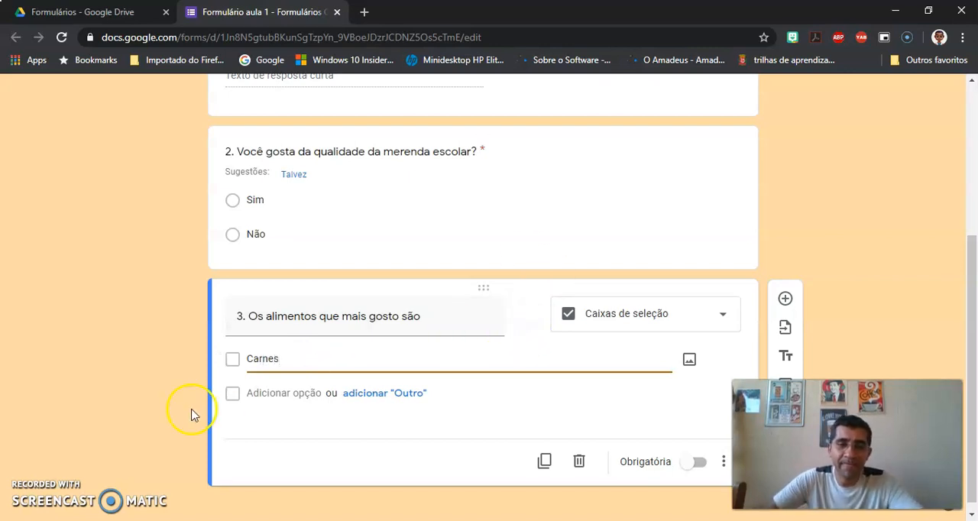
left_click(281, 391)
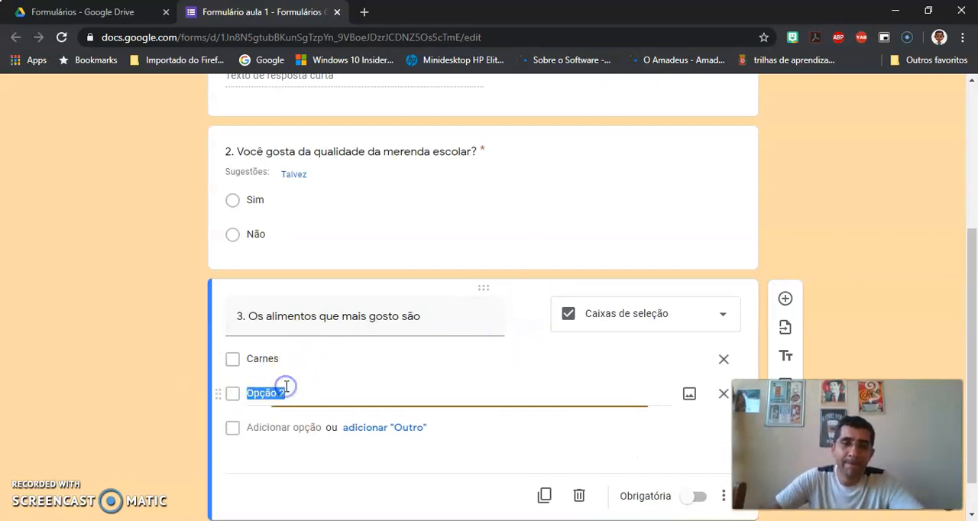
type("Ovos")
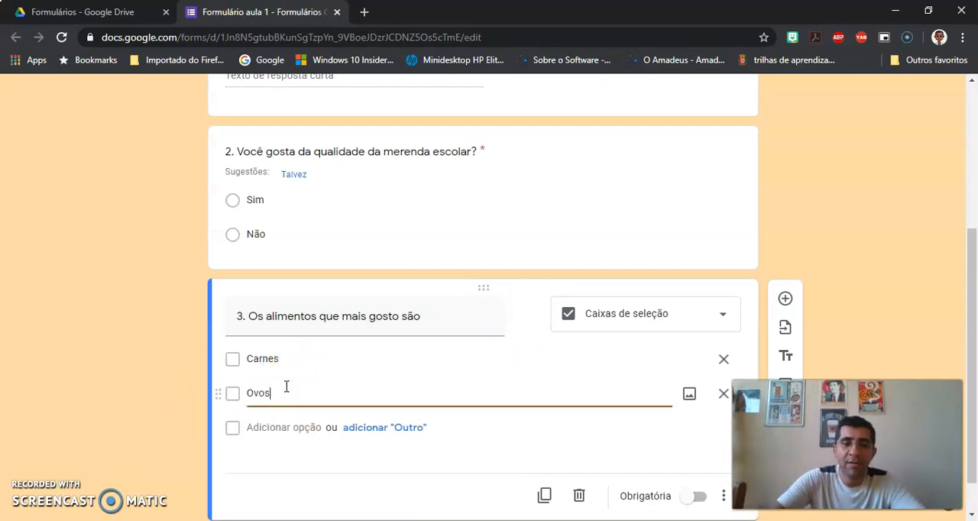
left_click(294, 426)
type("Fr")
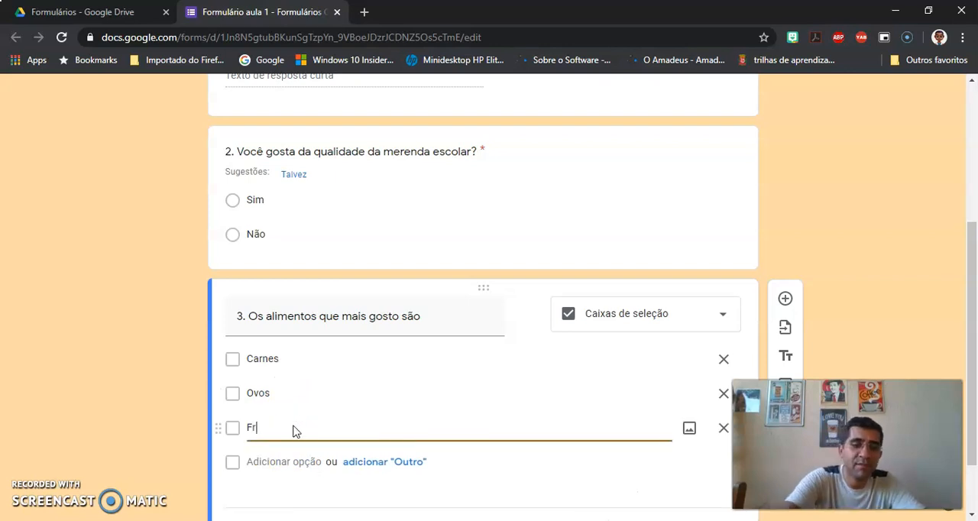
type("utas")
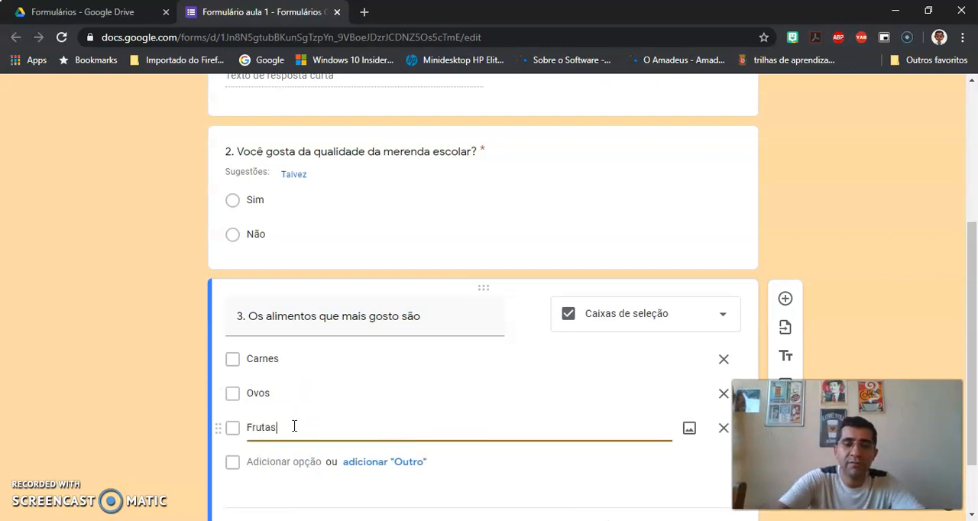
Step: Add the further options Legumes, Massas and Cereais to question 3
left_click(294, 462)
type("Legumes")
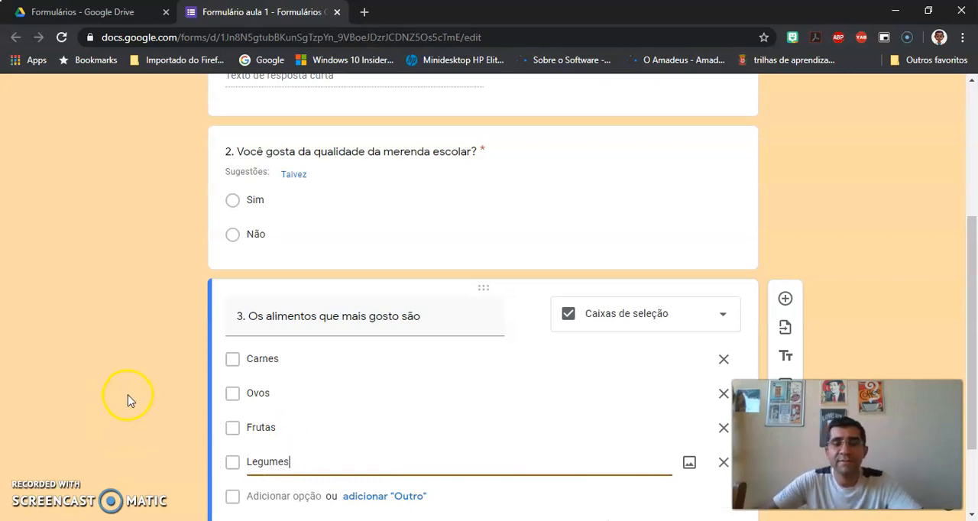
scroll(191, 399, "down", 2)
left_click(272, 386)
type("Massas")
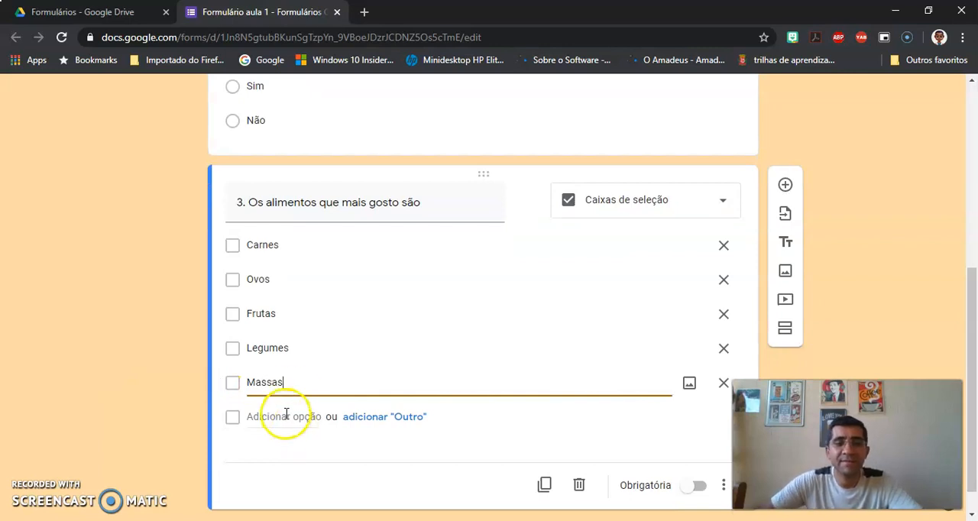
left_click(284, 416)
type("Ceara")
key("BackSpace")
key("BackSpace")
key("BackSpace")
type("reais")
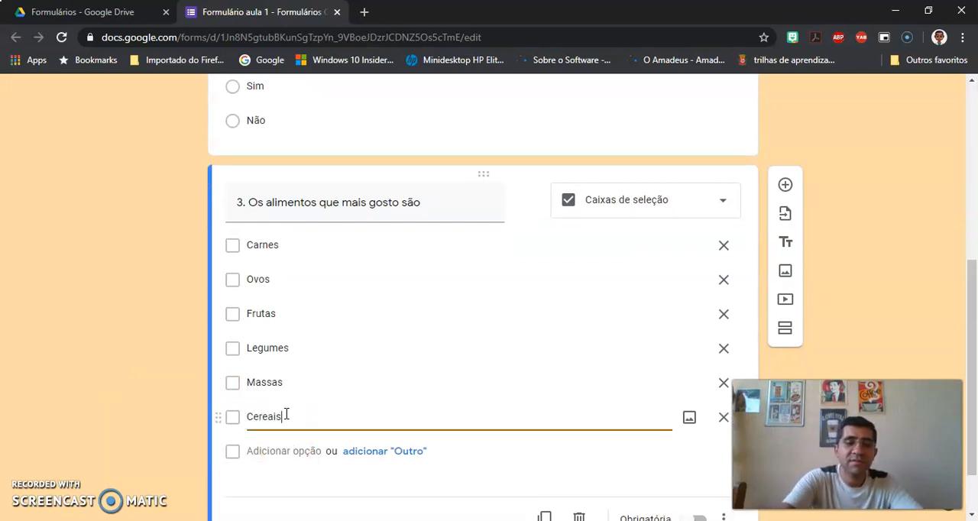
Step: Make question 3 about the preferred foods required (Obrigatória)
left_click(141, 332)
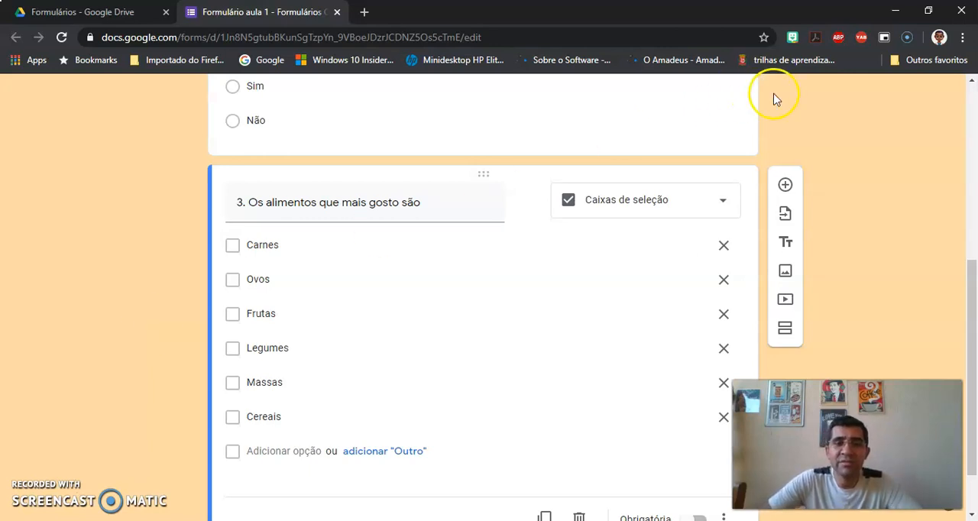
scroll(882, 177, "down", 1)
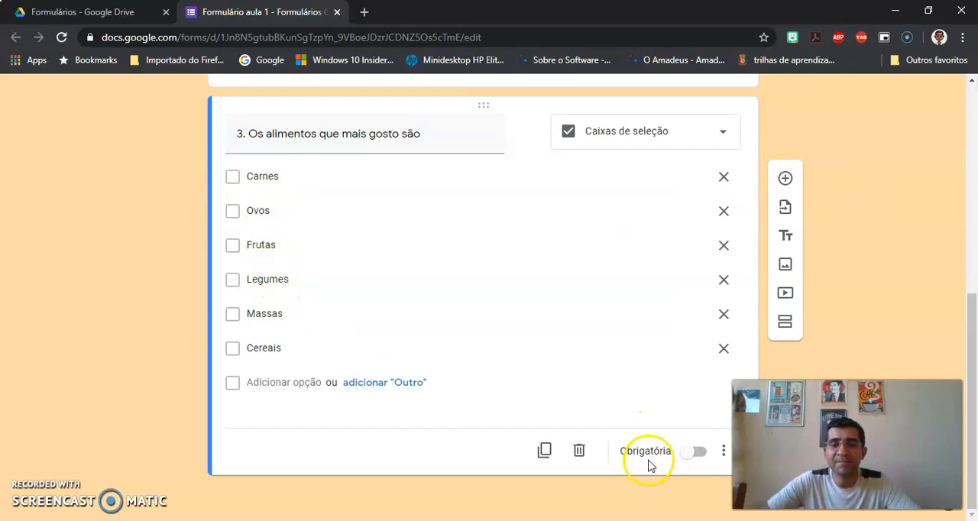
left_click(700, 457)
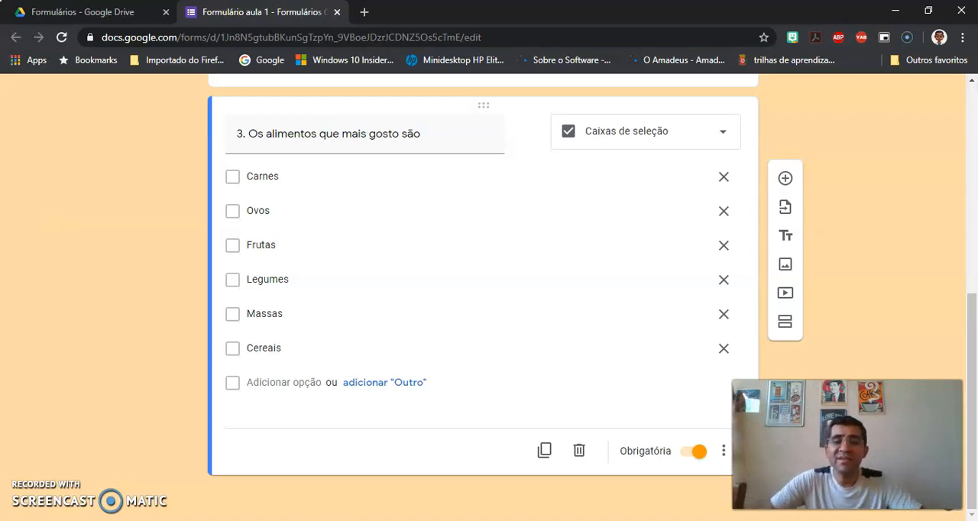
Step: Duplicate question 3 and renumber the copy as 4
left_click(545, 452)
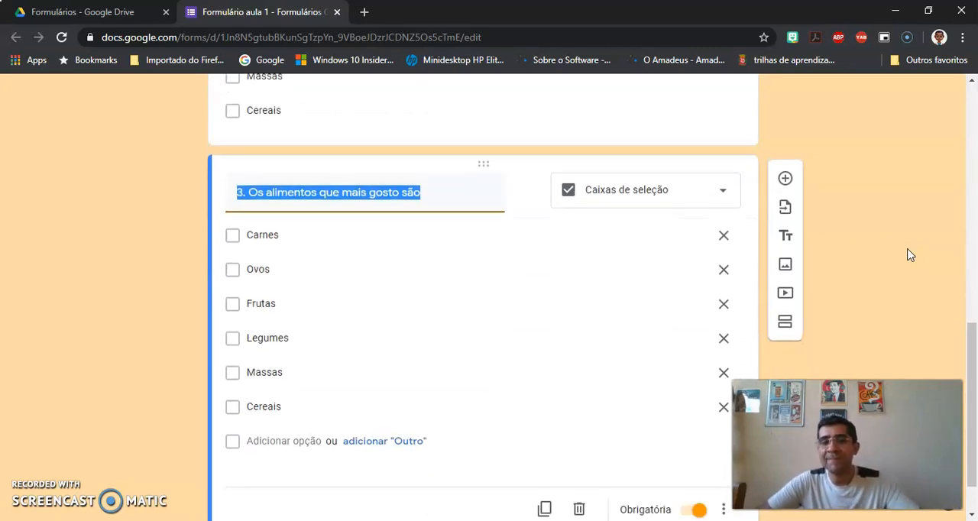
left_click(241, 196)
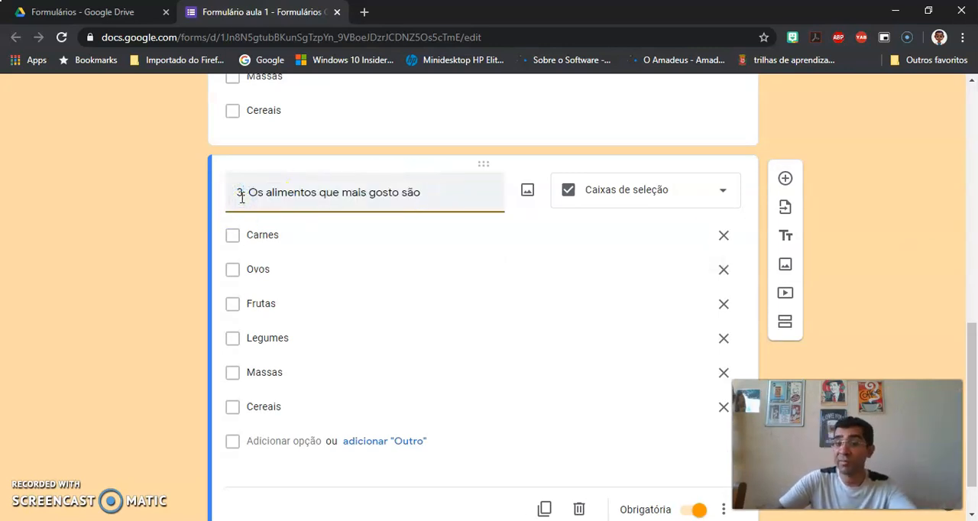
key("BackSpace")
type("4")
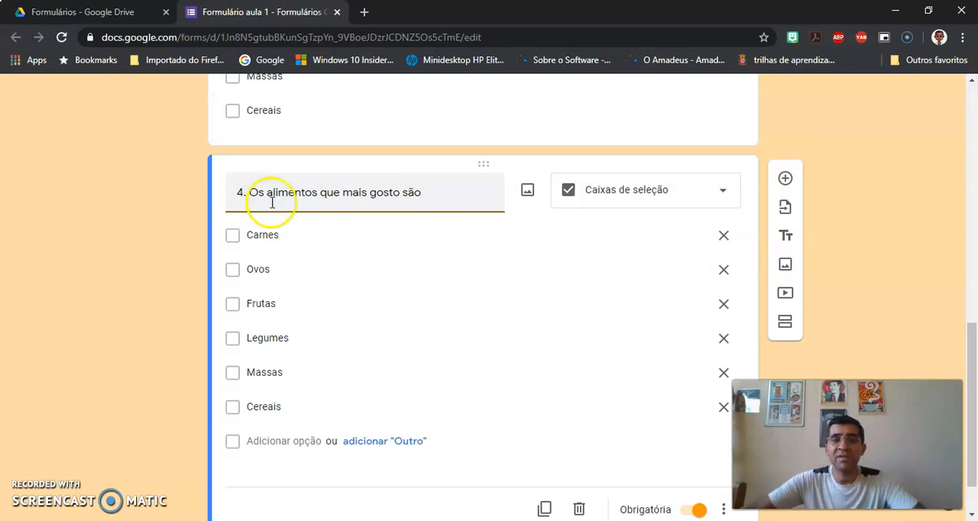
type(".")
Step: Replace "mais" with "meno" in the question 4 text so it reads "4. Os alimentos que meno gosto são"
left_click(366, 195)
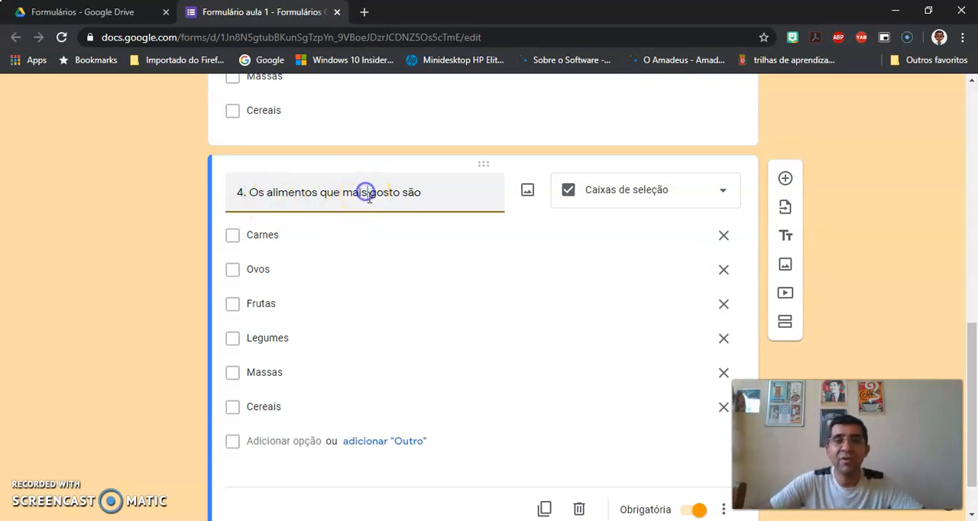
key("BackSpace")
key("BackSpace")
key("BackSpace")
key("BackSpace")
type("meno")
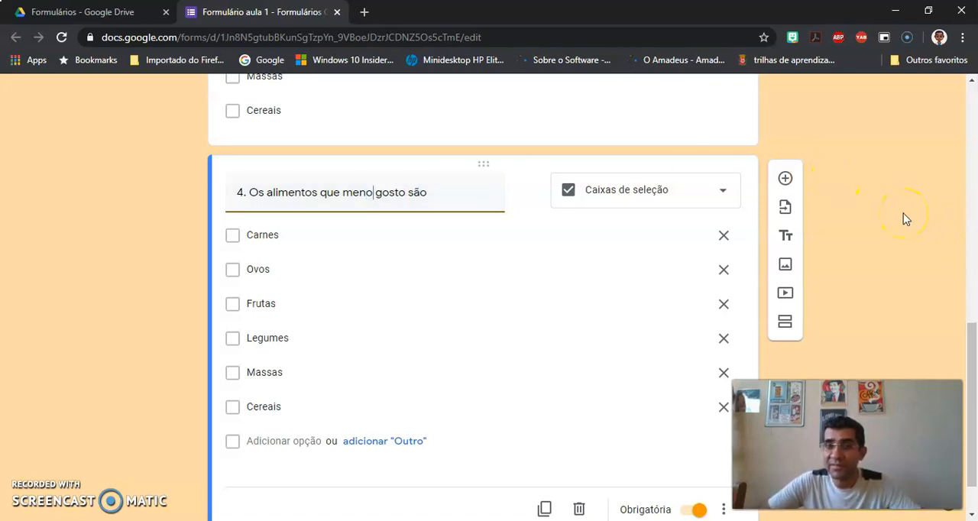
left_click(886, 230)
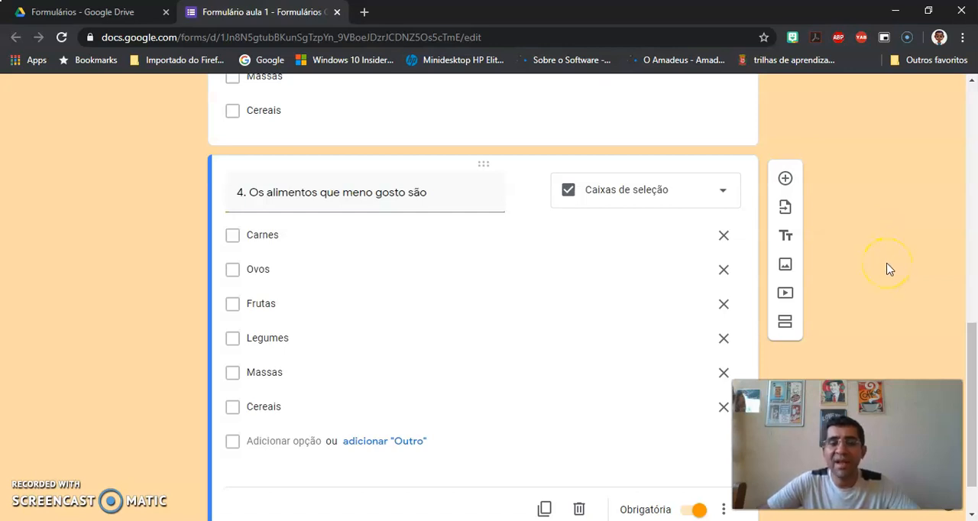
Step: Preview the form as respondents see it and look through its four questions
scroll(887, 267, "up", 10)
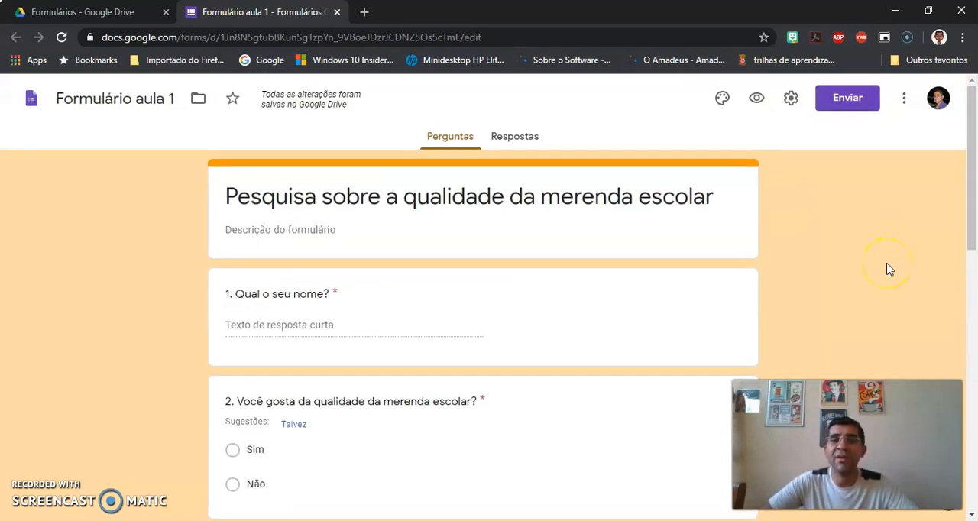
left_click(757, 98)
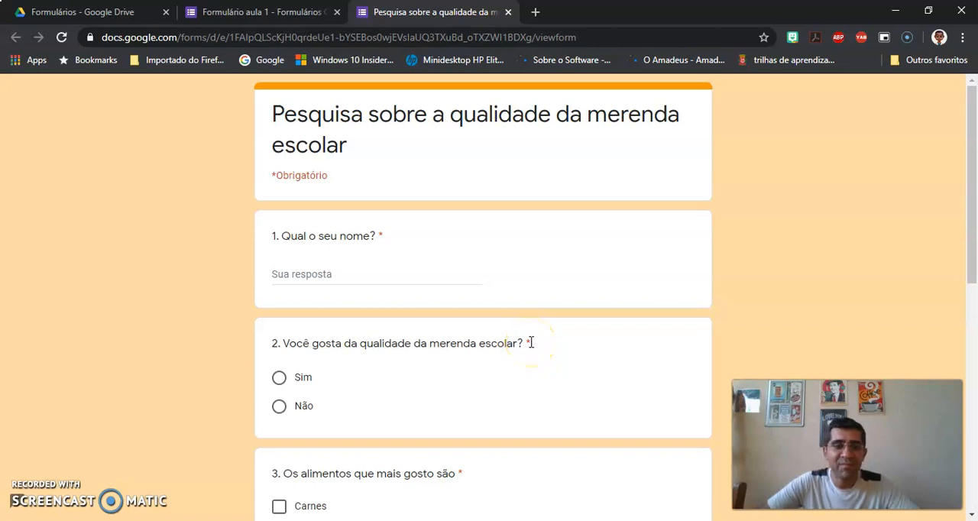
scroll(531, 344, "down", 2)
scroll(531, 345, "down", 1)
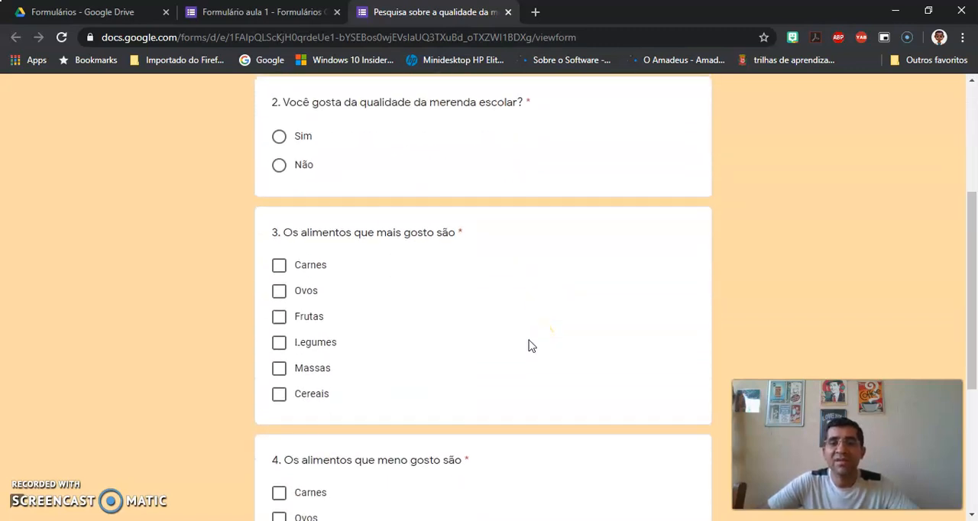
scroll(531, 346, "down", 3)
scroll(531, 345, "up", 4)
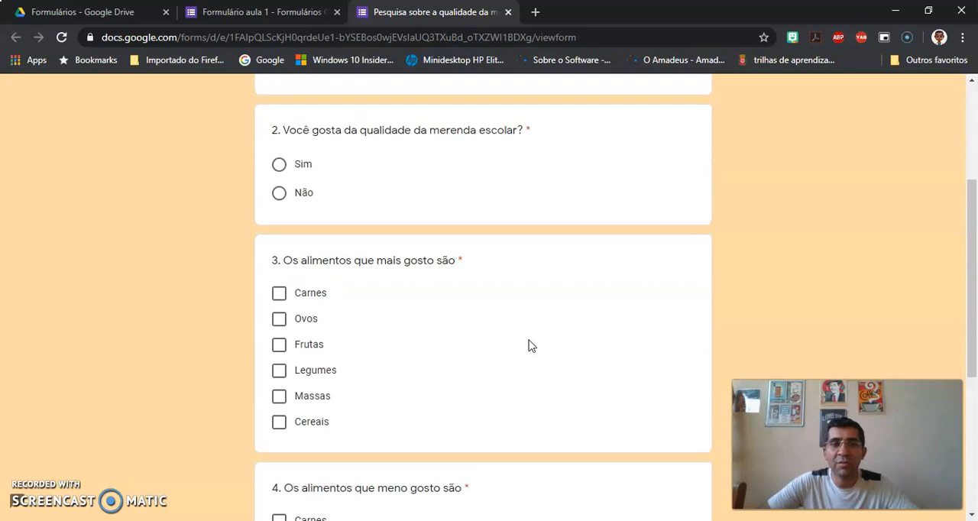
scroll(532, 345, "up", 2)
Step: In the preview, answer question 2 with Sim and select Carnes, Frutas and Massas in question 3
left_click(279, 309)
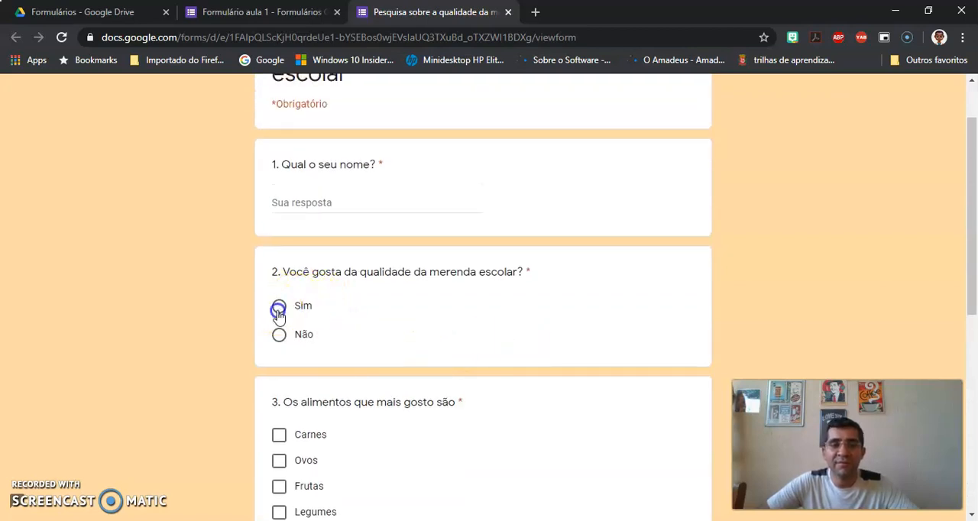
scroll(474, 315, "down", 2)
left_click(279, 292)
left_click(279, 344)
left_click(279, 394)
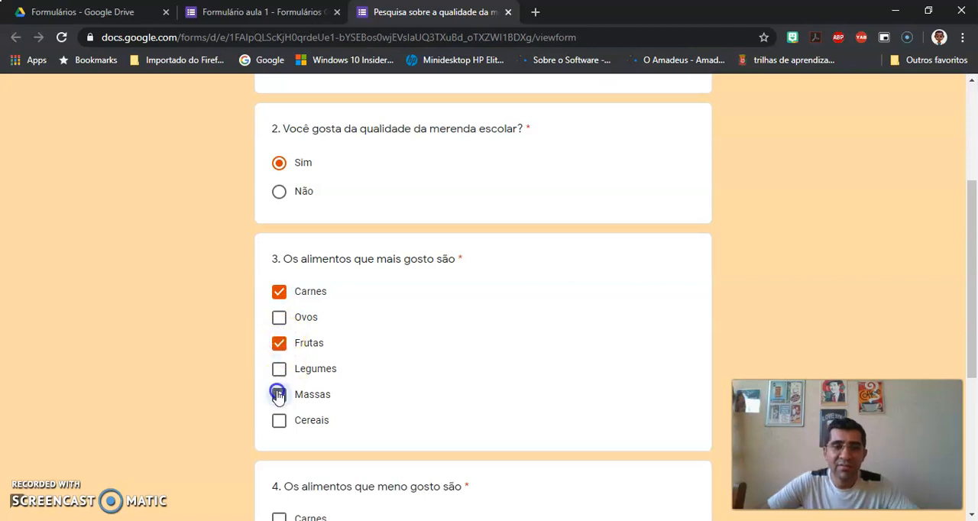